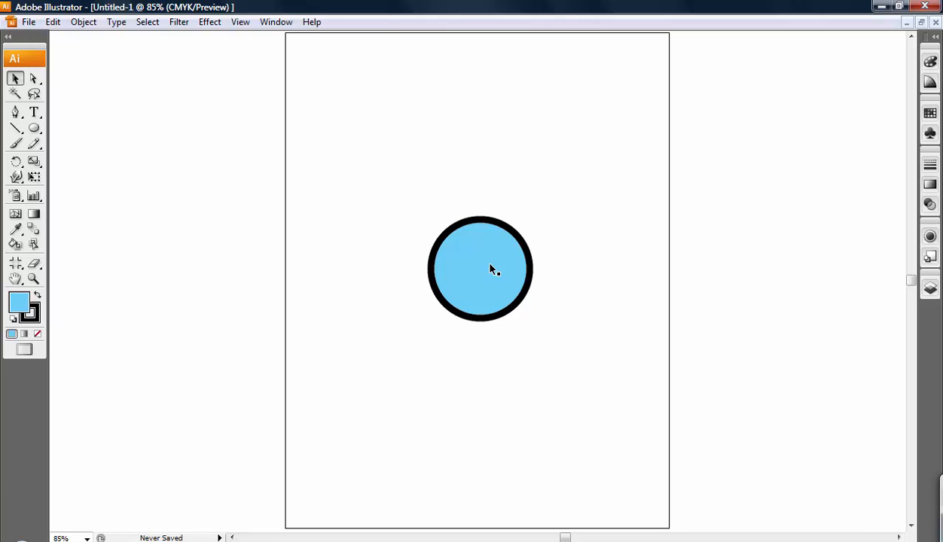
# Step: Copy the blue circle, paste a duplicate and place it beside the original at the page's left edge
pyautogui.moveTo(493, 270); pyautogui.dragTo(495, 266)
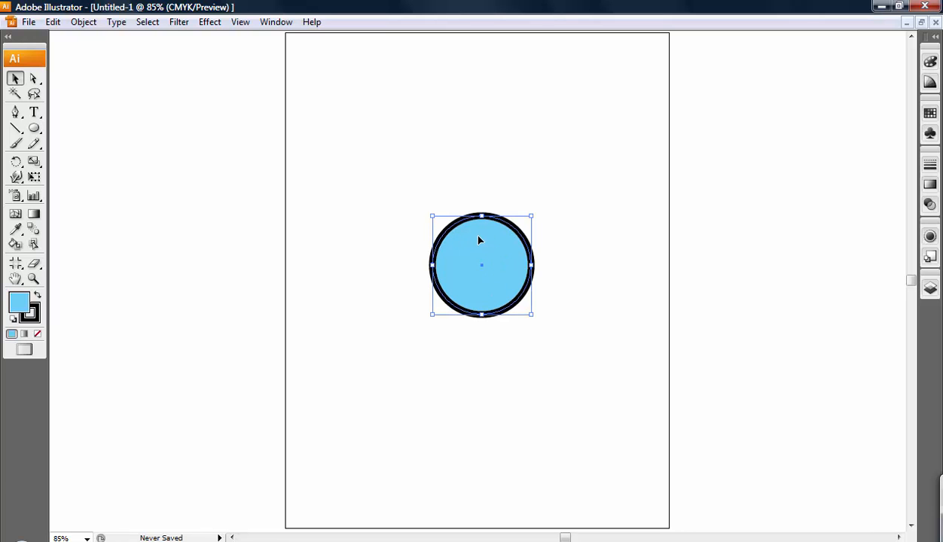
pyautogui.click(57, 26)
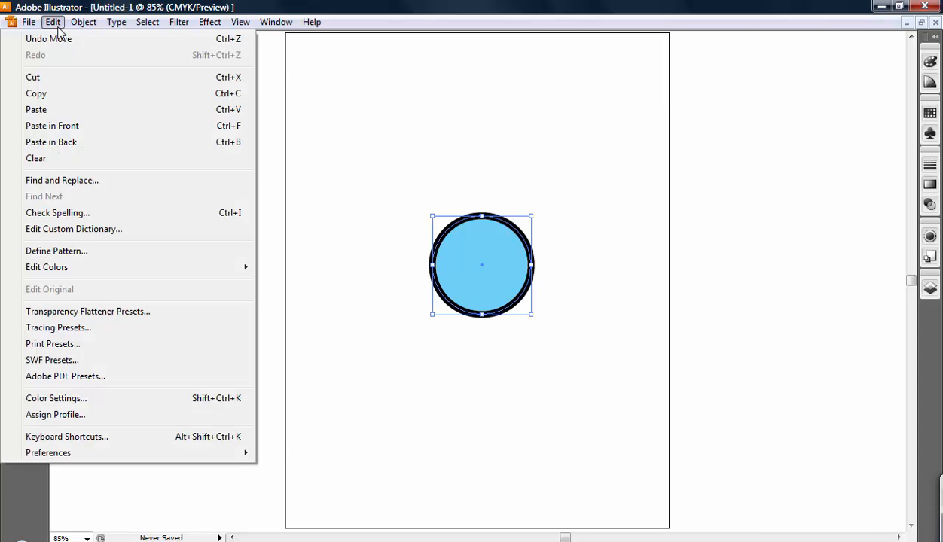
pyautogui.click(36, 93)
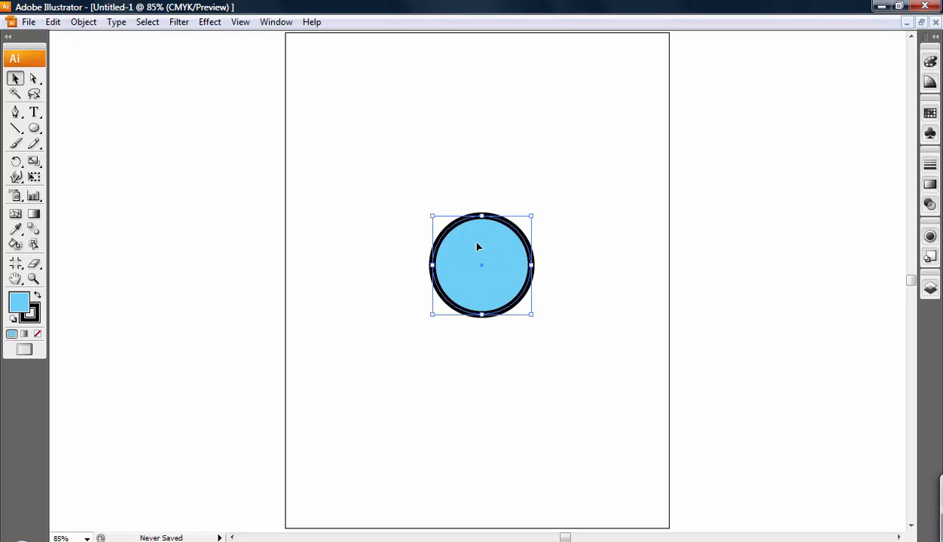
pyautogui.click(545, 198)
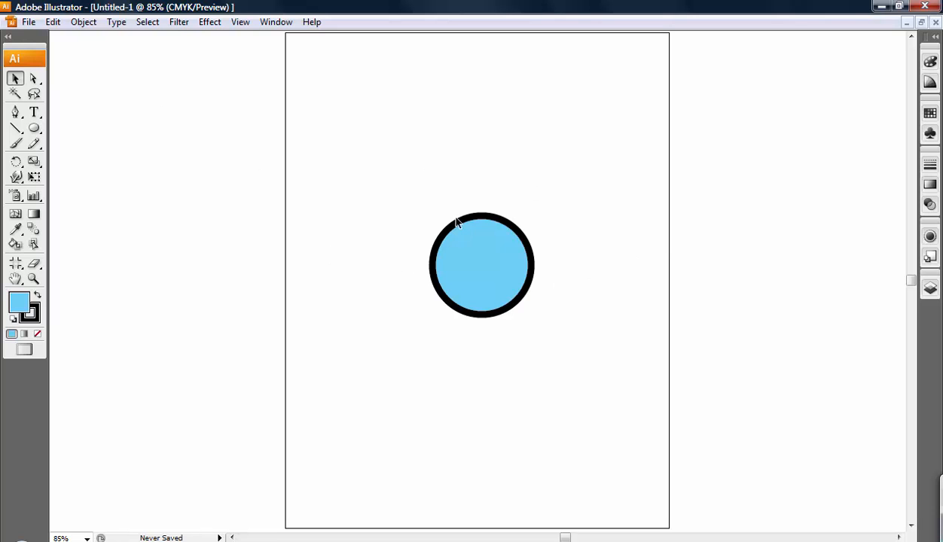
pyautogui.click(51, 23)
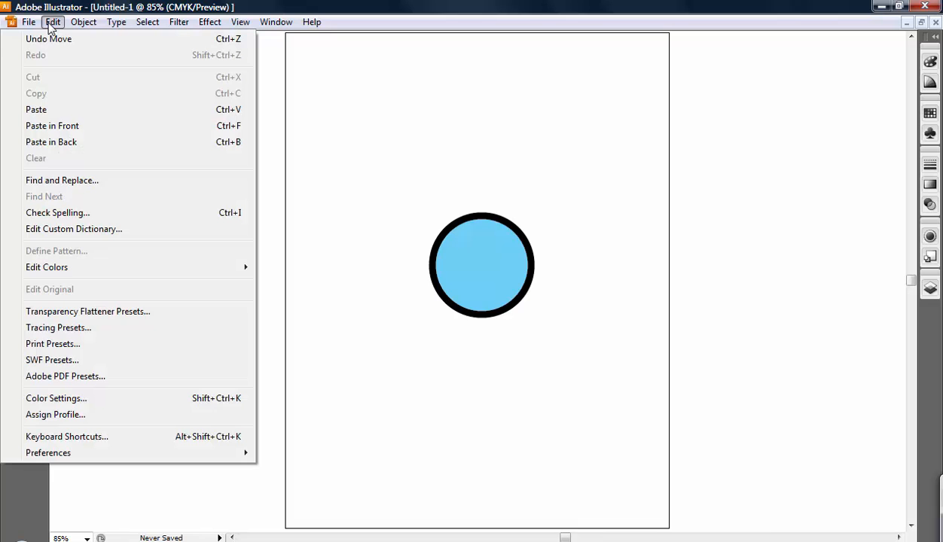
pyautogui.click(61, 111)
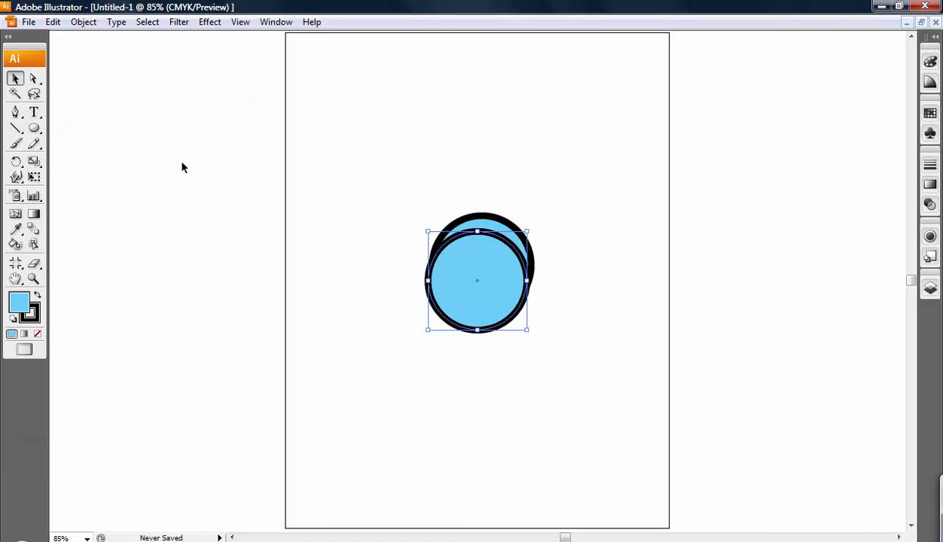
pyautogui.moveTo(510, 288); pyautogui.dragTo(356, 251)
pyautogui.click(534, 312)
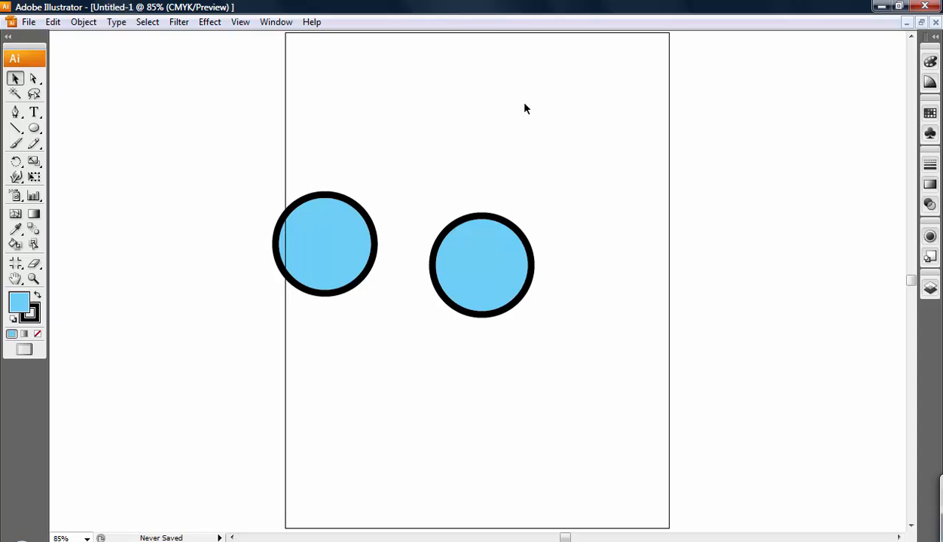
# Step: Paste three more circle copies and place them at the upper left, upper right and lower right of the original
pyautogui.click(52, 21)
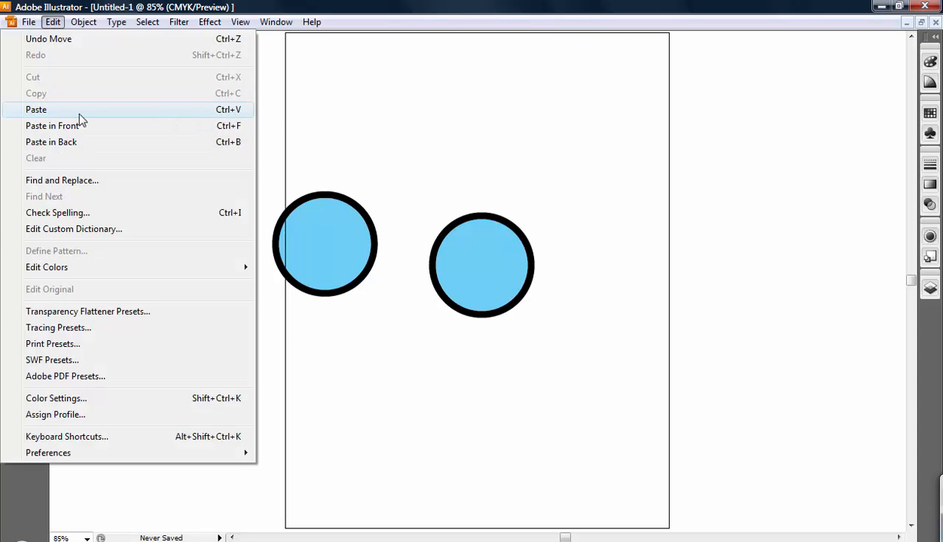
pyautogui.click(78, 112)
pyautogui.moveTo(422, 236); pyautogui.dragTo(366, 151)
pyautogui.click(52, 22)
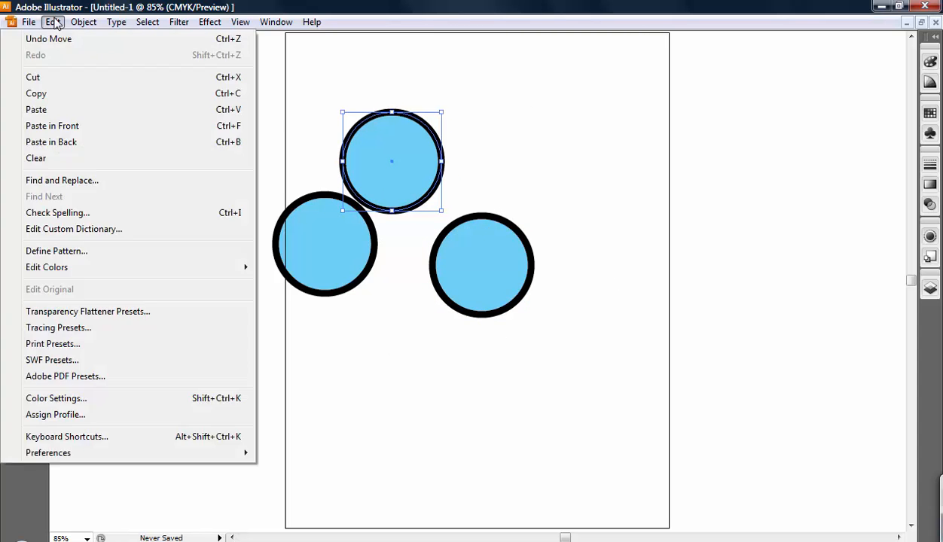
pyautogui.click(73, 112)
pyautogui.moveTo(485, 281); pyautogui.dragTo(582, 161)
pyautogui.click(52, 22)
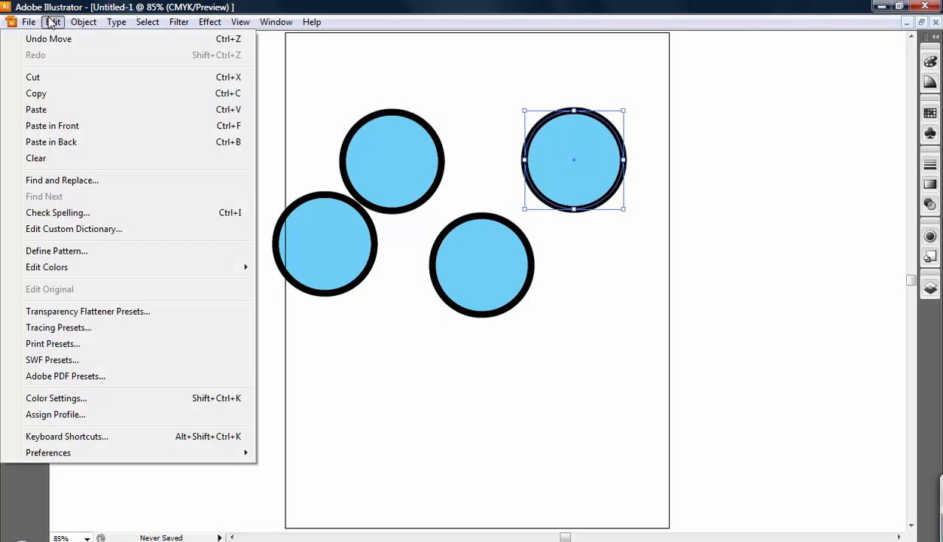
pyautogui.click(66, 109)
pyautogui.moveTo(486, 252); pyautogui.dragTo(698, 341)
# Step: Move the central circle to the lower left of the page and shift the upper-left copy slightly higher
pyautogui.moveTo(485, 274); pyautogui.dragTo(356, 429)
pyautogui.moveTo(400, 166); pyautogui.dragTo(422, 135)
pyautogui.click(518, 266)
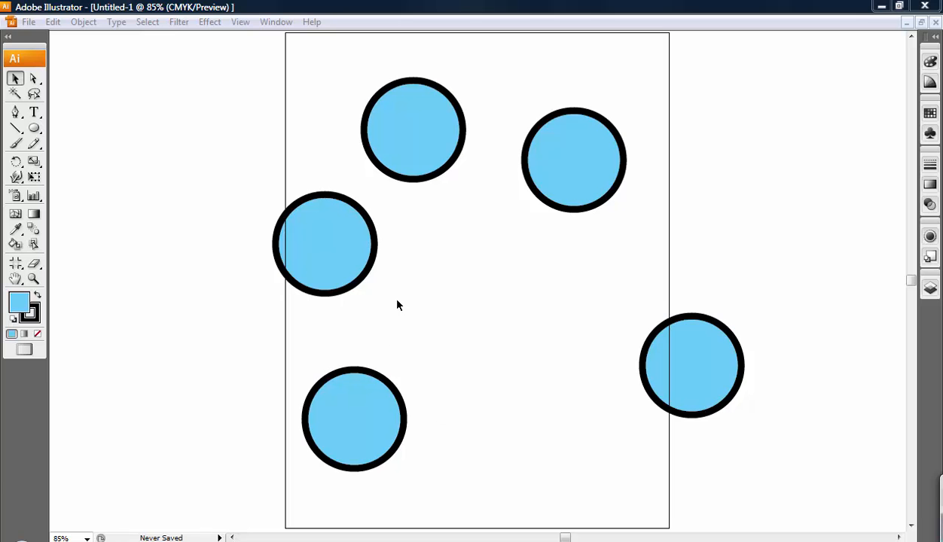
# Step: Delete every circle except the lower-left one and move that circle to the middle of the page
pyautogui.moveTo(309, 100); pyautogui.dragTo(669, 278)
pyautogui.press('Delete')
pyautogui.click(692, 358)
pyautogui.press('Delete')
pyautogui.moveTo(361, 413); pyautogui.dragTo(490, 262)
pyautogui.click(508, 280)
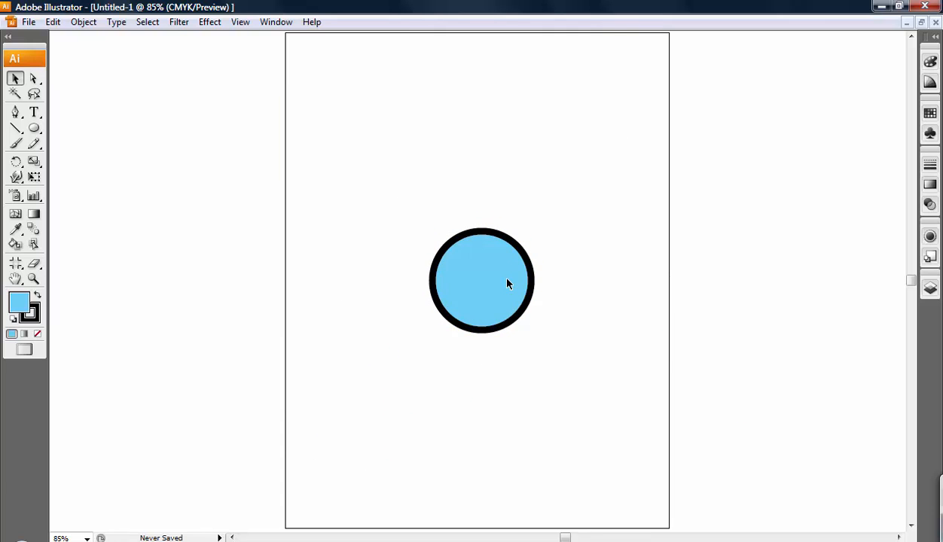
pyautogui.click(53, 22)
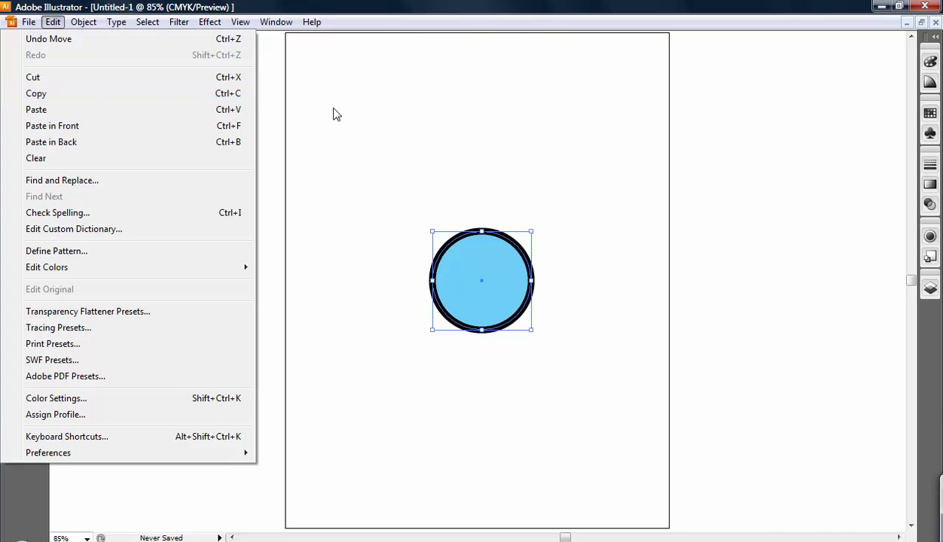
pyautogui.click(351, 133)
pyautogui.click(351, 132)
# Step: Copy the circle in the middle of the page to the clipboard, then deselect it
pyautogui.click(503, 277)
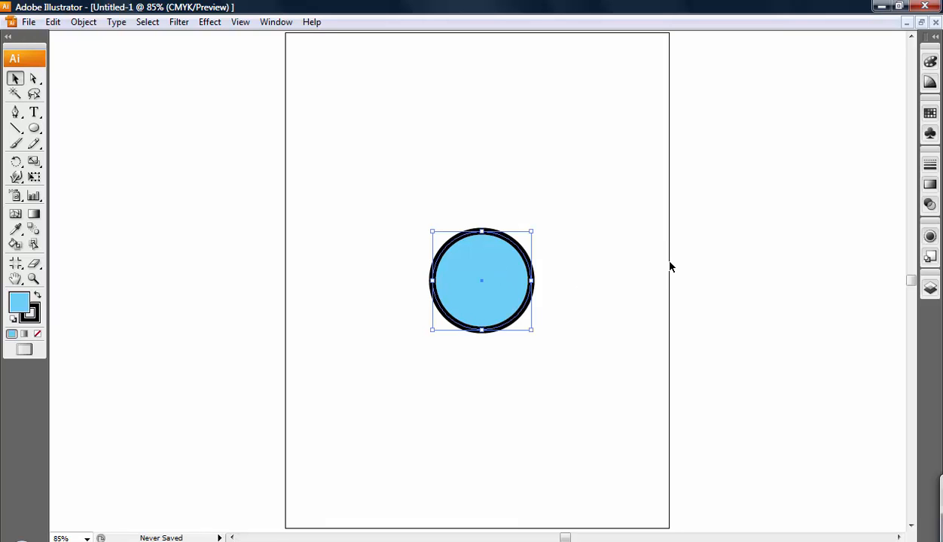
pyautogui.hotkey('ctrl', 'c')
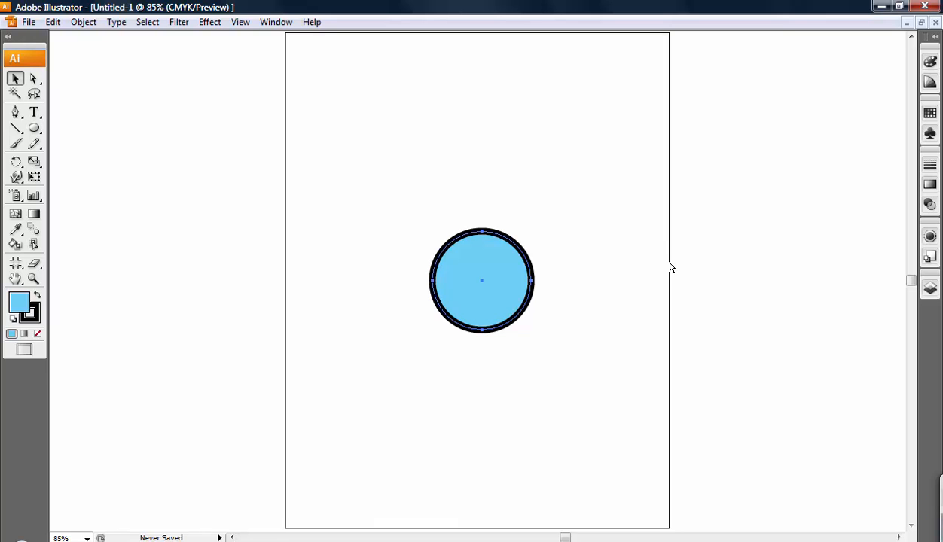
pyautogui.hotkey('ctrl', 'f')
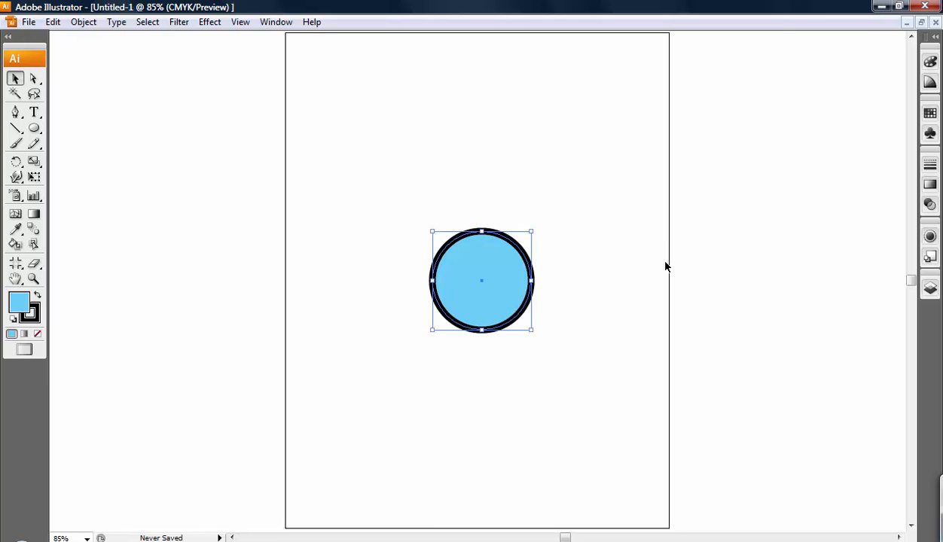
pyautogui.click(645, 265)
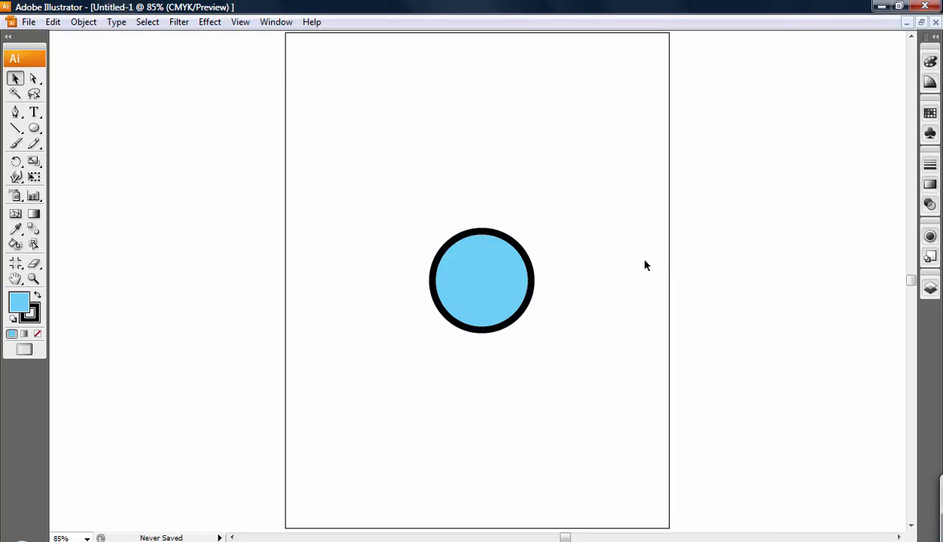
pyautogui.click(52, 22)
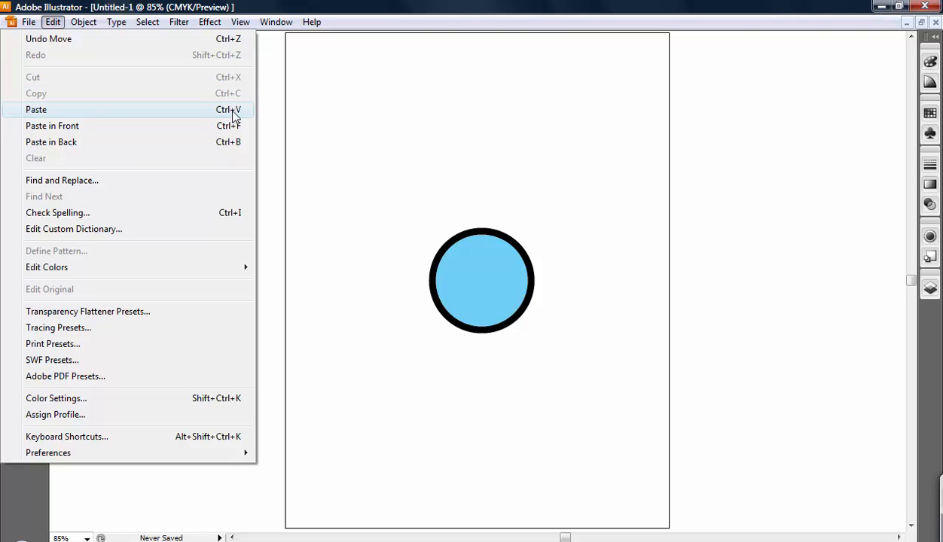
pyautogui.click(440, 176)
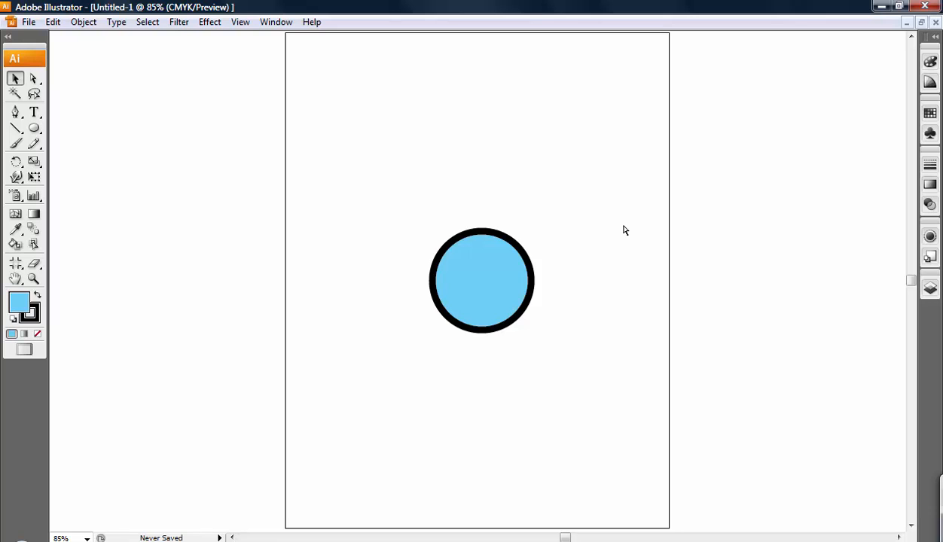
# Step: Paste the copied circle repeatedly and arrange the circles in an overlapping ring around the page centre
pyautogui.hotkey('ctrl', 'v')
pyautogui.moveTo(506, 265); pyautogui.dragTo(433, 290)
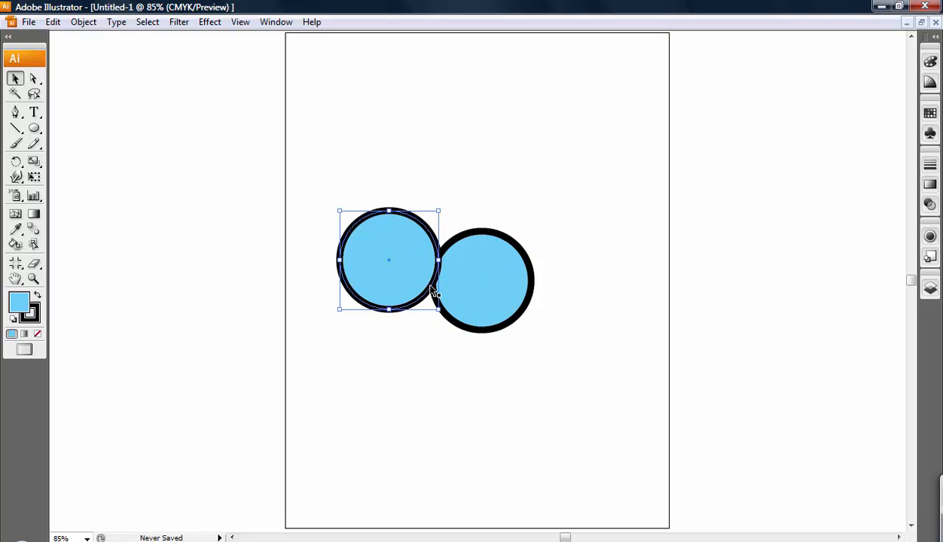
pyautogui.click(518, 294)
pyautogui.moveTo(482, 278); pyautogui.dragTo(573, 199)
pyautogui.click(526, 275)
pyautogui.moveTo(486, 292); pyautogui.dragTo(610, 285)
pyautogui.moveTo(455, 288); pyautogui.dragTo(467, 180)
pyautogui.moveTo(487, 257); pyautogui.dragTo(630, 356)
pyautogui.moveTo(494, 297); pyautogui.dragTo(415, 383)
pyautogui.moveTo(486, 280); pyautogui.dragTo(598, 365)
pyautogui.click(733, 354)
# Step: Delete all the circles and draw a new circle near the middle of the page with the Ellipse tool
pyautogui.moveTo(310, 139); pyautogui.dragTo(691, 439)
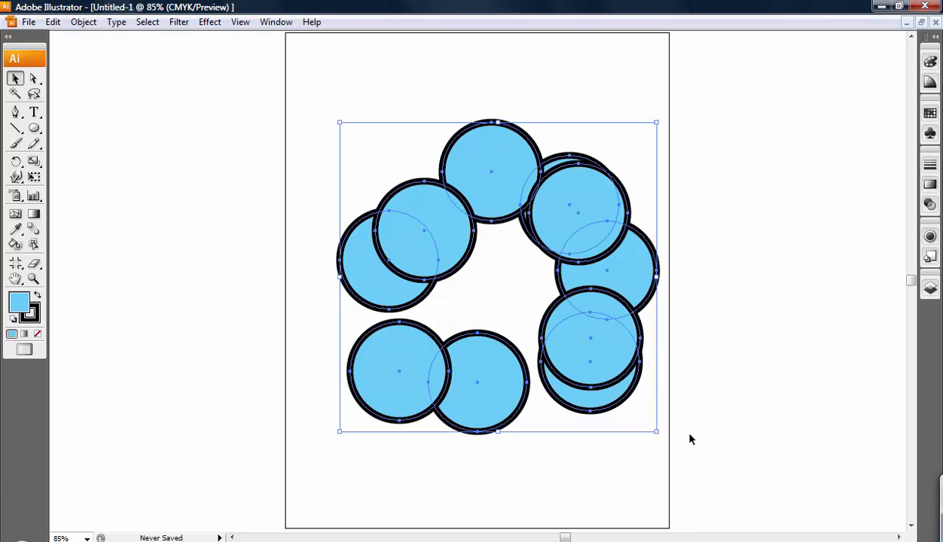
pyautogui.press('Delete')
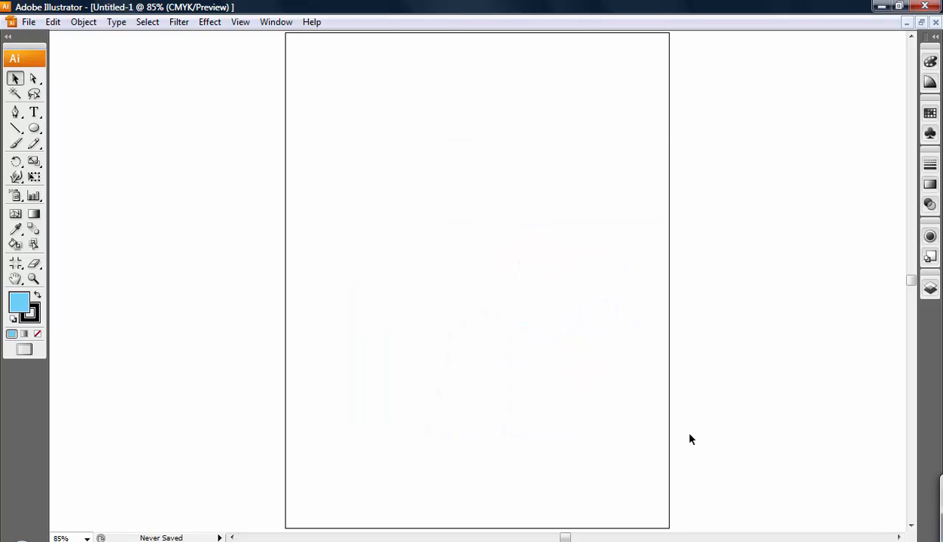
pyautogui.click(34, 128)
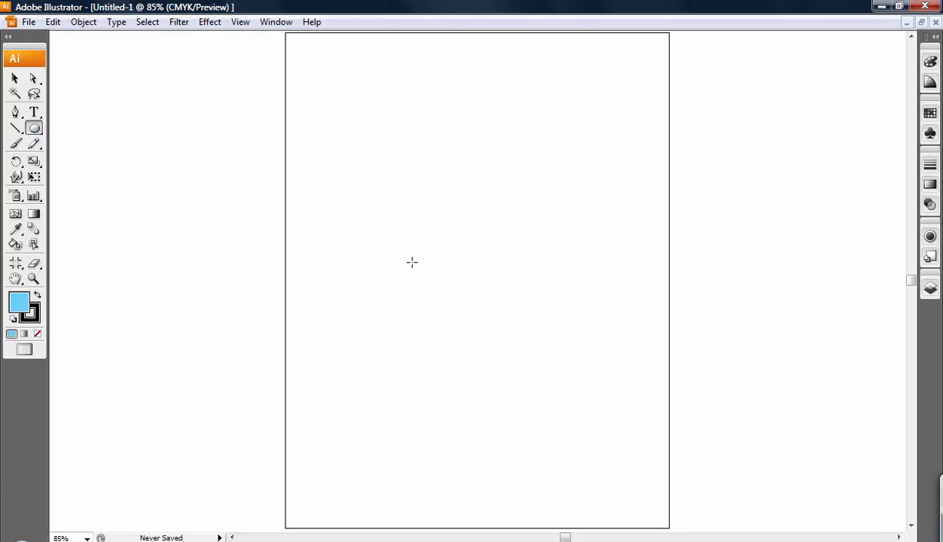
pyautogui.moveTo(416, 219); pyautogui.dragTo(485, 264)
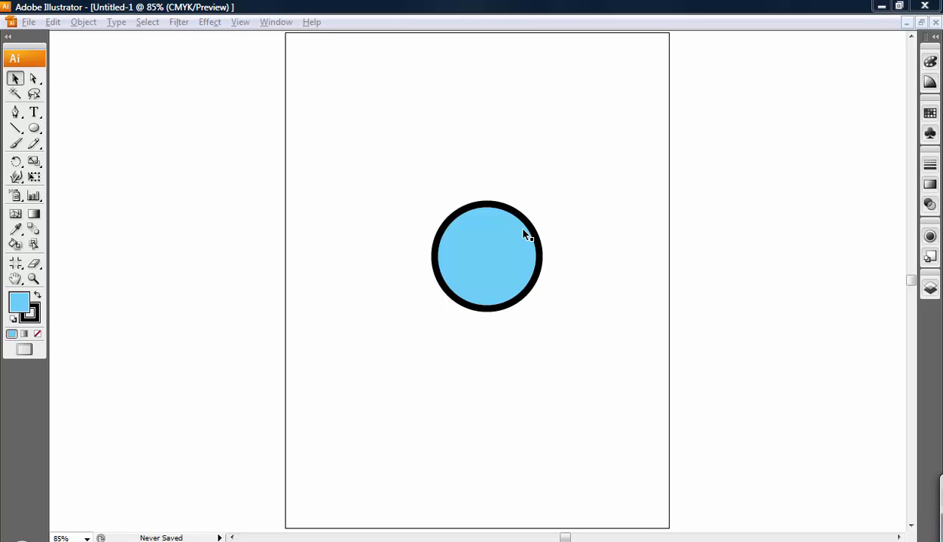
# Step: Duplicate the new circle directly with the Selection tool, scattering eight copies around it on and beside the page
pyautogui.click(501, 247)
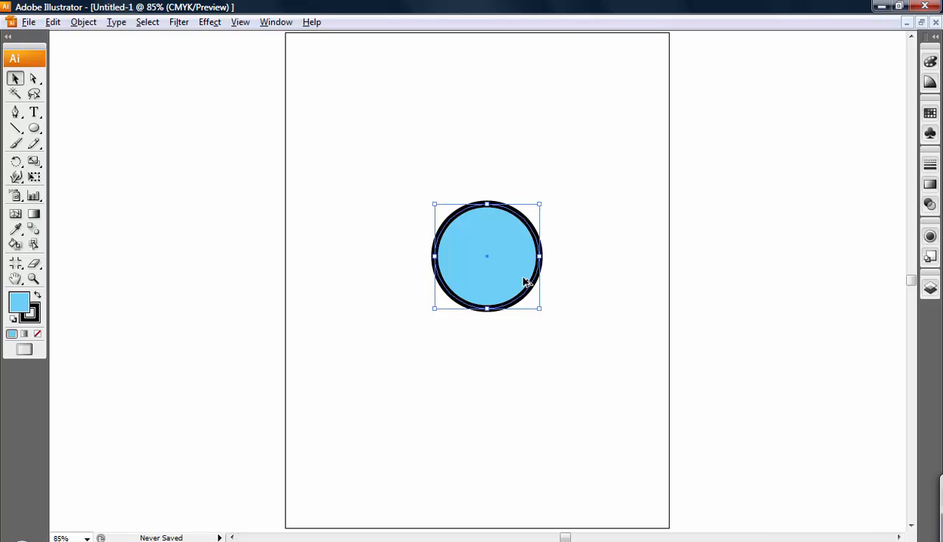
pyautogui.moveTo(497, 244); pyautogui.dragTo(308, 310)
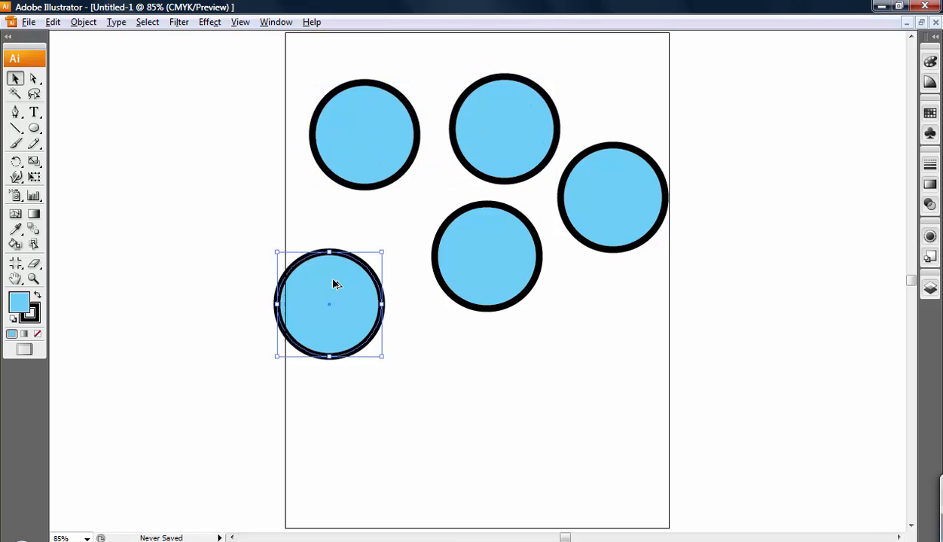
pyautogui.moveTo(475, 258); pyautogui.dragTo(588, 401)
pyautogui.moveTo(652, 393); pyautogui.dragTo(798, 122)
pyautogui.moveTo(510, 150); pyautogui.dragTo(452, 435)
pyautogui.moveTo(343, 162); pyautogui.dragTo(223, 185)
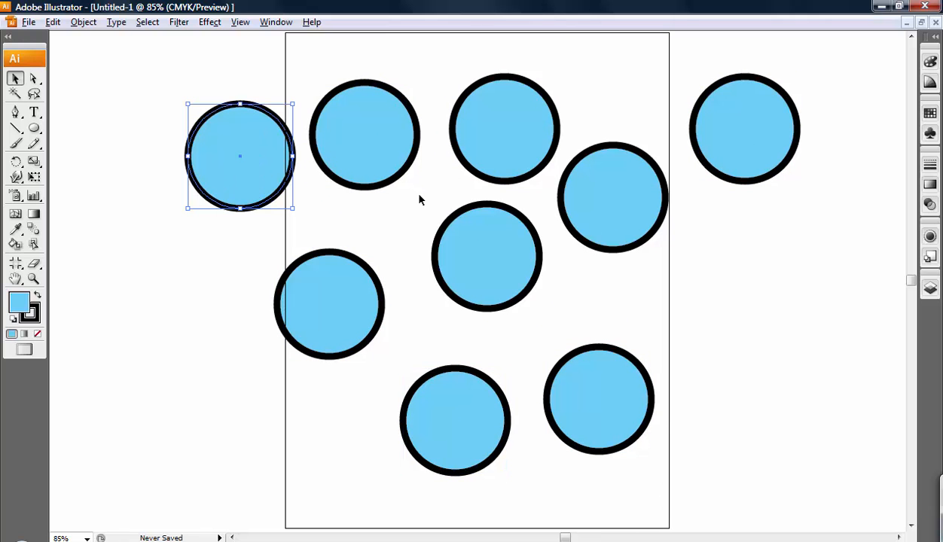
# Step: Move the circle at the page's right edge to the blank area off the page's lower right, then deselect it
pyautogui.moveTo(604, 212); pyautogui.dragTo(740, 301)
pyautogui.moveTo(739, 301); pyautogui.dragTo(779, 388)
pyautogui.click(836, 341)
# Step: Delete all the surrounding circle copies, keeping only the original circle in the middle of the page
pyautogui.moveTo(833, 423); pyautogui.dragTo(596, 130)
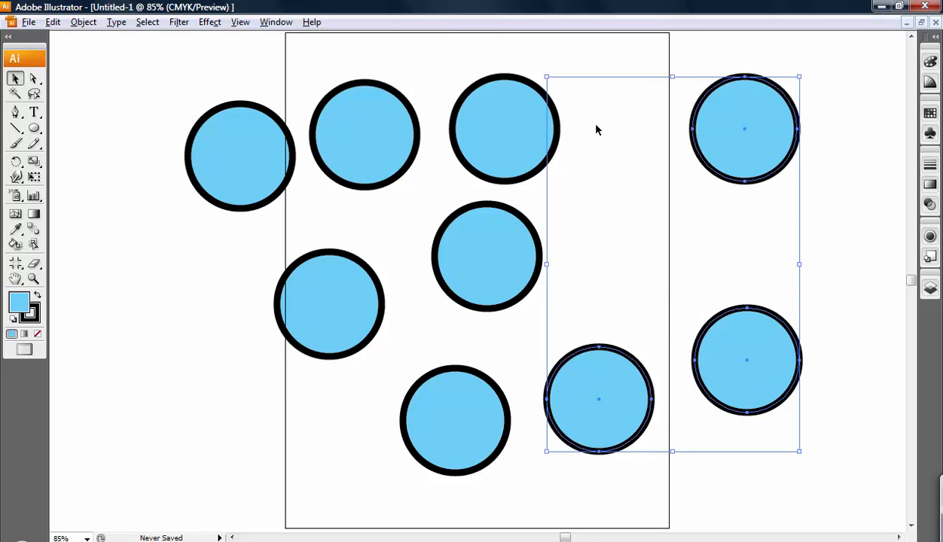
pyautogui.press('Delete')
pyautogui.moveTo(595, 61); pyautogui.dragTo(169, 191)
pyautogui.press('Delete')
pyautogui.click(361, 323)
pyautogui.press('Delete')
pyautogui.scroll(-1, 474, 396)
pyautogui.click(479, 381)
pyautogui.press('Delete')
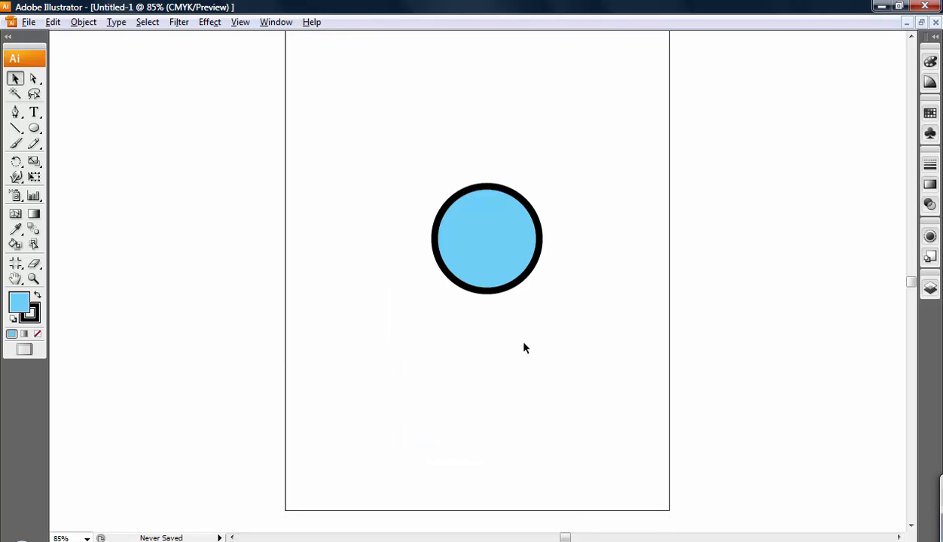
pyautogui.scroll(1, 552, 331)
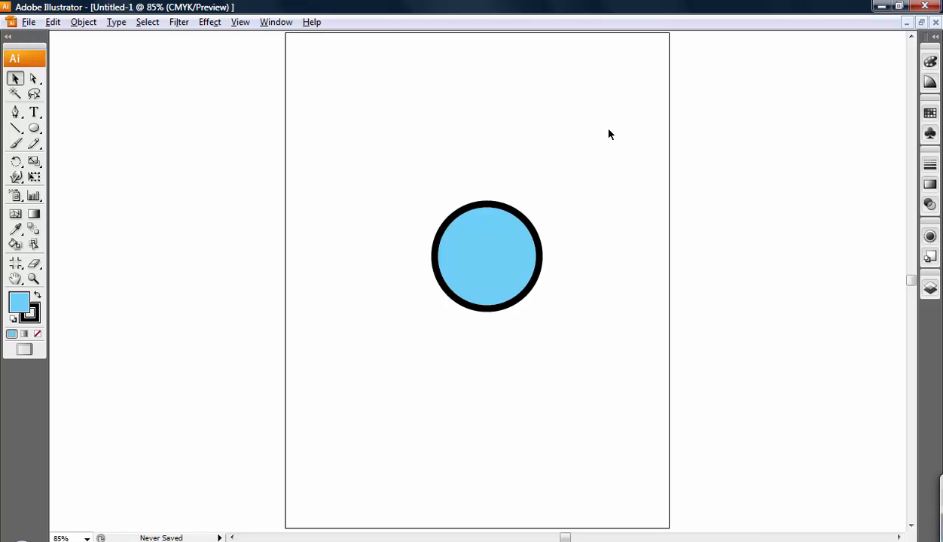
pyautogui.click(141, 24)
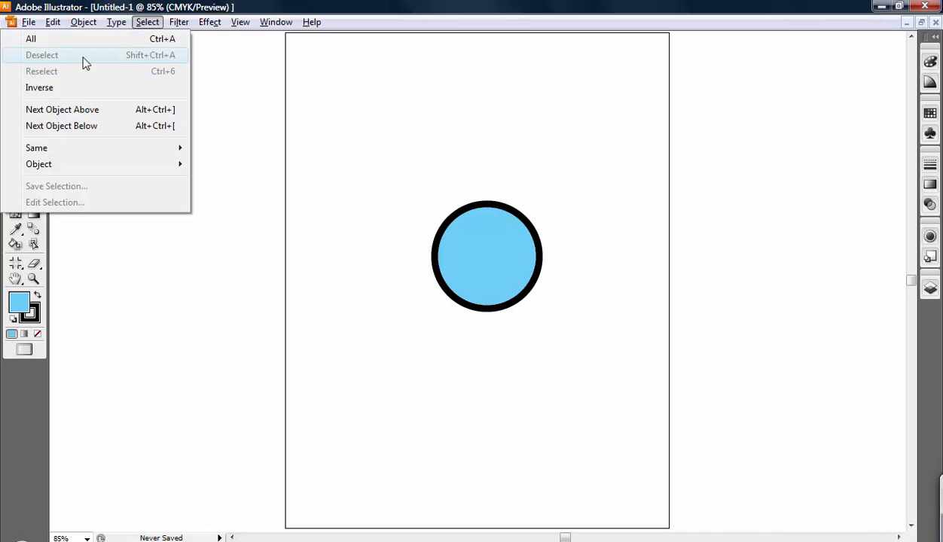
pyautogui.click(509, 135)
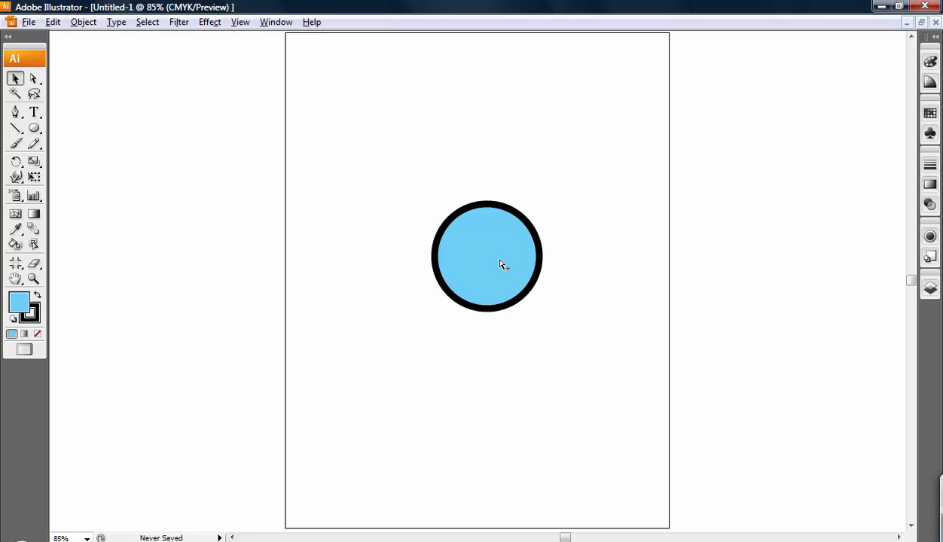
# Step: Duplicate the circle straight to its left, keeping the copy horizontally aligned with the original, and deselect it
pyautogui.moveTo(482, 253)
pyautogui.mouseDown()
pyautogui.moveTo(330, 299)
pyautogui.moveTo(377, 308)
pyautogui.moveTo(575, 253)
pyautogui.moveTo(644, 250)
pyautogui.moveTo(320, 246)
pyautogui.moveTo(499, 257)
pyautogui.moveTo(499, 94)
pyautogui.moveTo(505, 290)
pyautogui.moveTo(499, 136)
pyautogui.moveTo(507, 212)
pyautogui.moveTo(617, 133)
pyautogui.moveTo(580, 161)
pyautogui.moveTo(482, 199)
pyautogui.moveTo(377, 175)
pyautogui.moveTo(323, 140)
pyautogui.moveTo(497, 267)
pyautogui.moveTo(468, 257)
pyautogui.mouseUp()
pyautogui.moveTo(351, 256)
pyautogui.mouseDown()
pyautogui.moveTo(461, 238)
pyautogui.moveTo(661, 236)
pyautogui.moveTo(352, 253)
pyautogui.mouseUp()
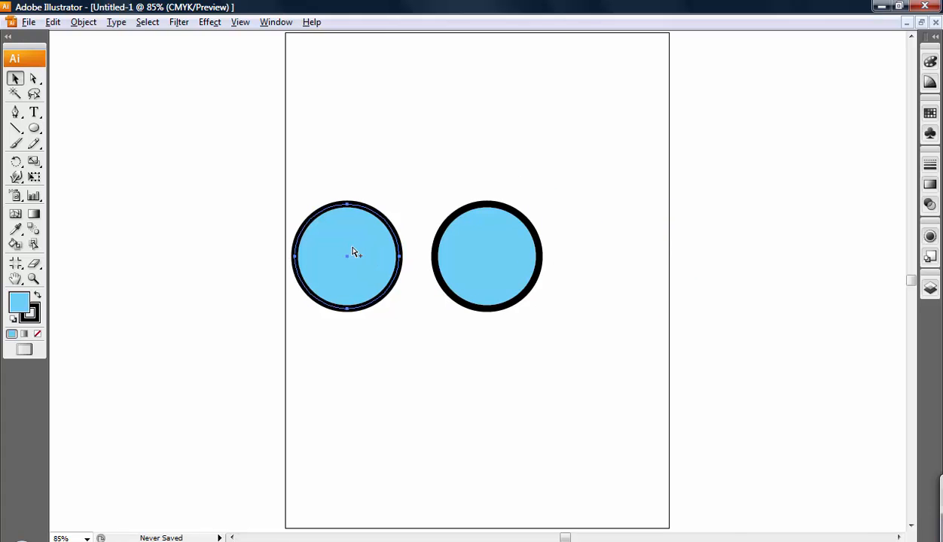
pyautogui.click(604, 227)
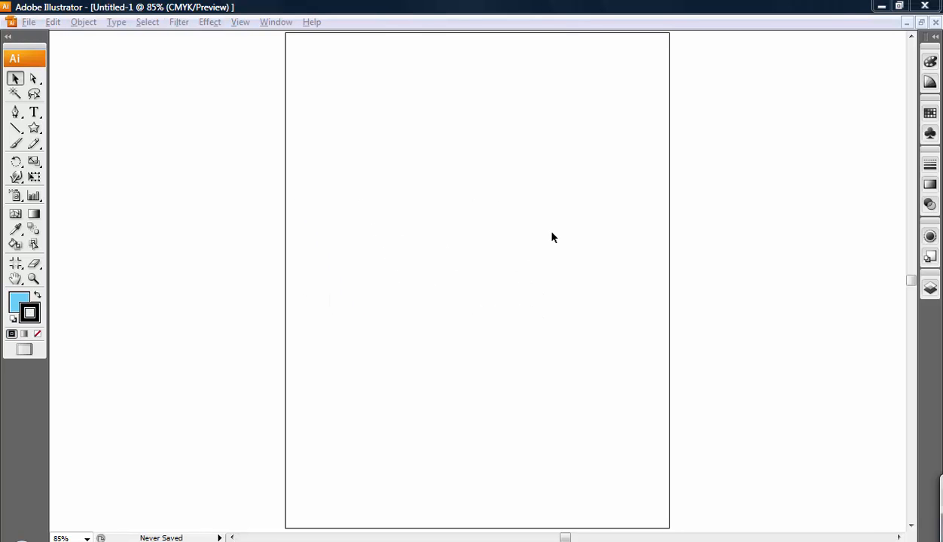
# Step: Draw a large five-pointed star in the middle of the empty page with the Star tool
pyautogui.click(34, 128)
pyautogui.moveTo(463, 256); pyautogui.dragTo(524, 333)
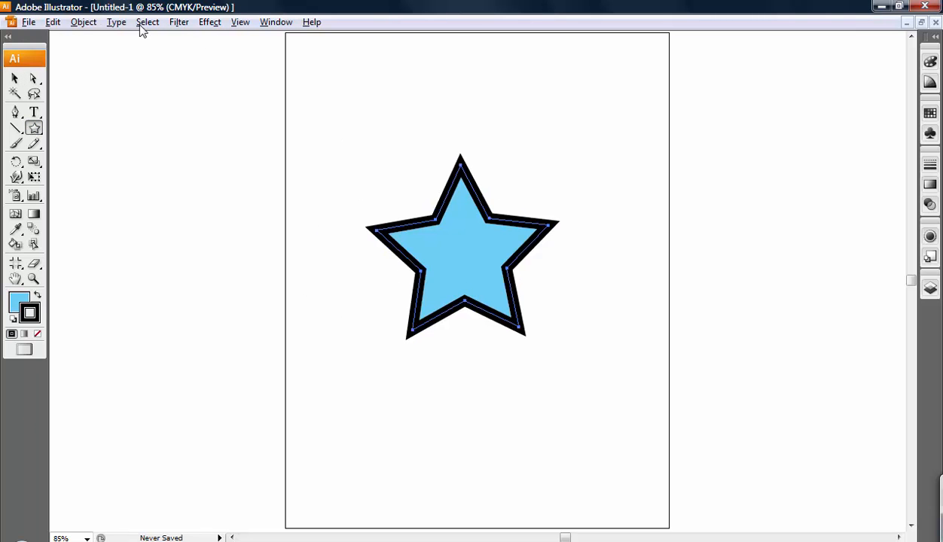
# Step: Cut the large star from the page and paste it back from the clipboard
pyautogui.click(54, 22)
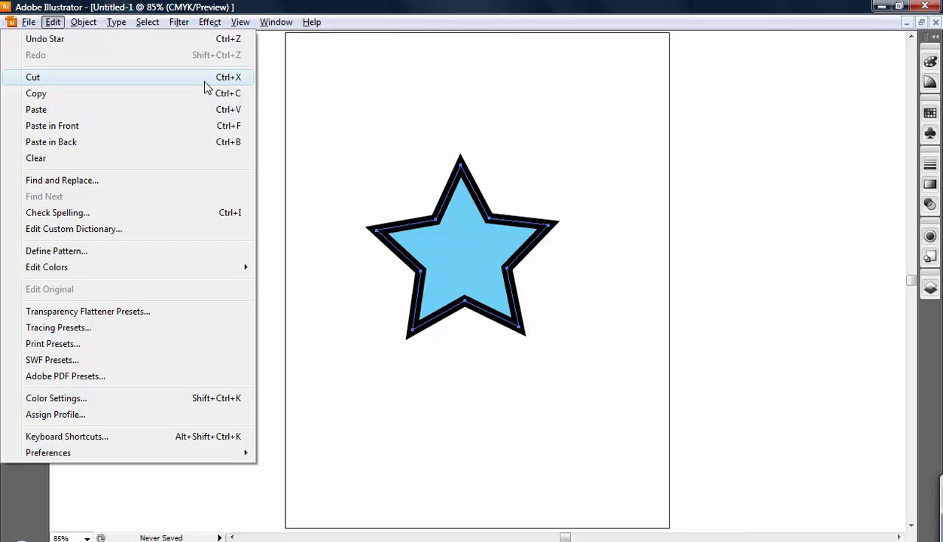
pyautogui.click(126, 79)
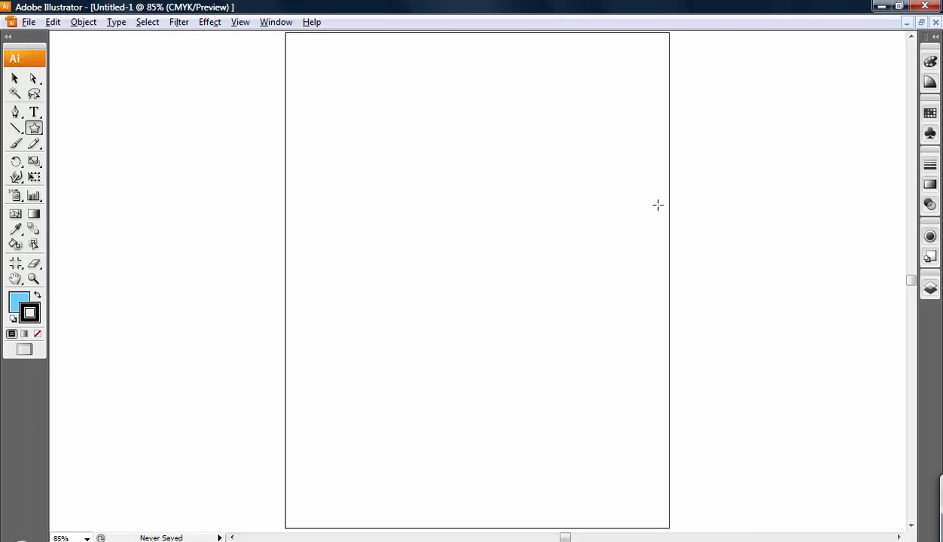
pyautogui.click(53, 22)
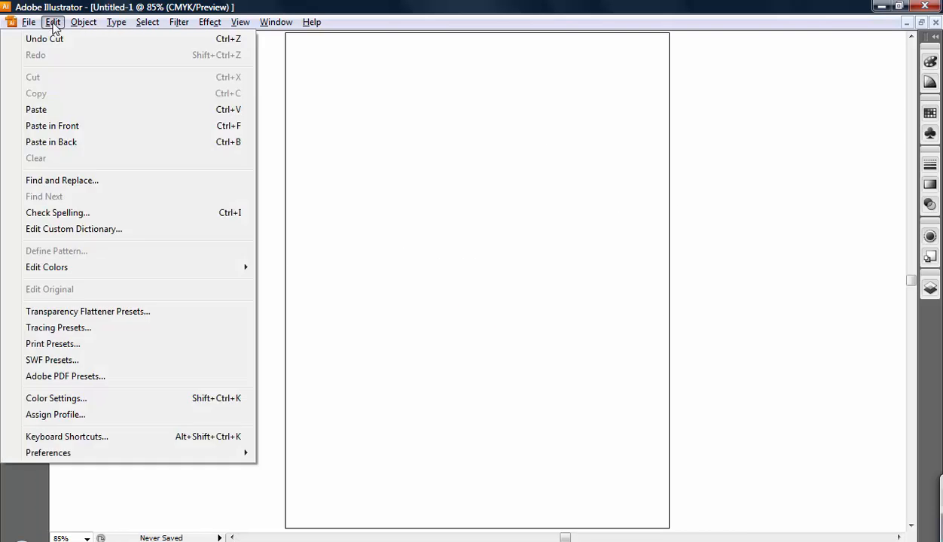
pyautogui.click(70, 112)
# Step: Select the pasted star with the Selection tool and delete it, leaving the page empty
pyautogui.click(15, 78)
pyautogui.click(292, 238)
pyautogui.click(464, 287)
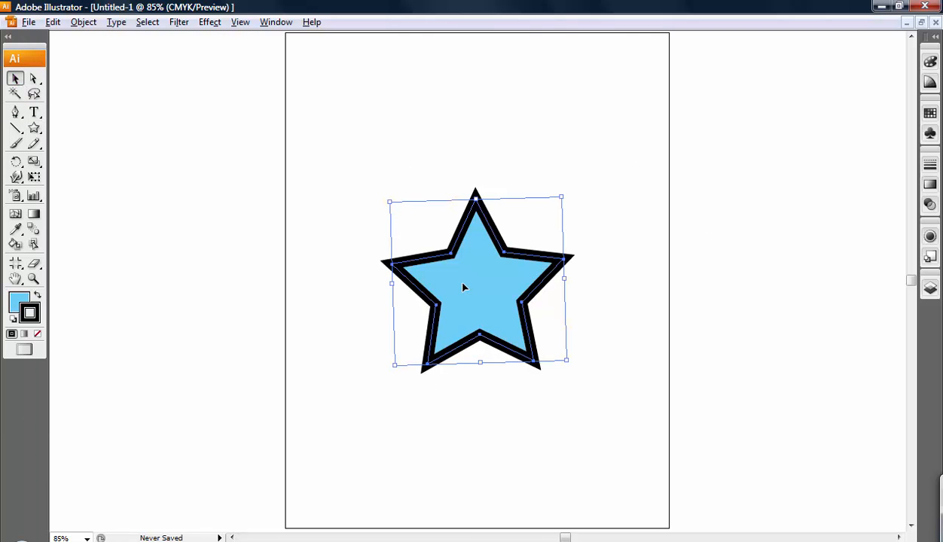
pyautogui.press('Delete')
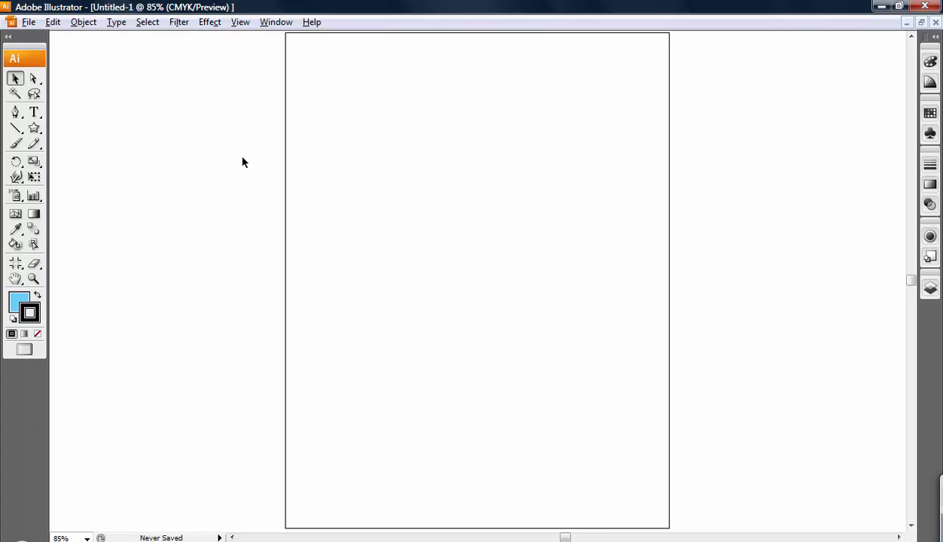
# Step: Draw a smaller star straddling the page's upper-left edge with the Star tool, and cut it to the clipboard
pyautogui.click(34, 129)
pyautogui.moveTo(219, 140); pyautogui.dragTo(269, 215)
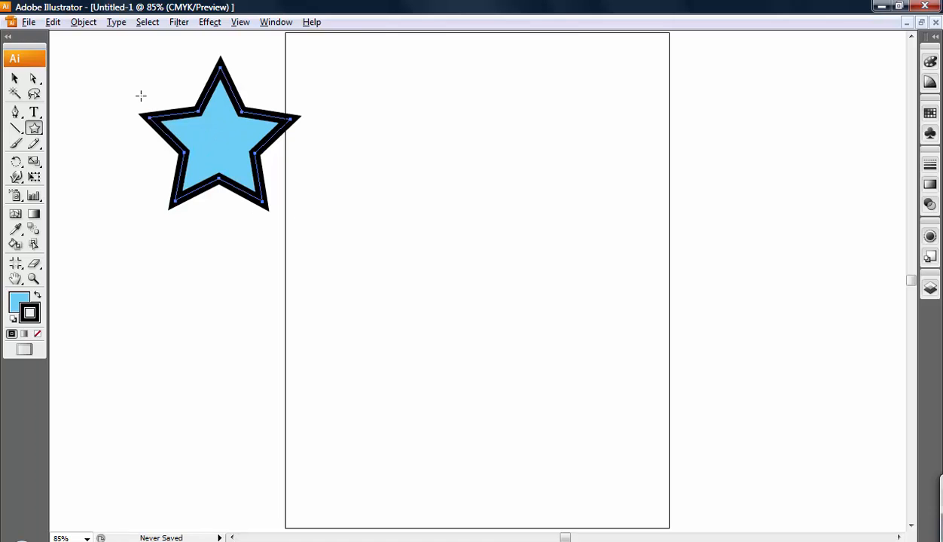
pyautogui.click(53, 22)
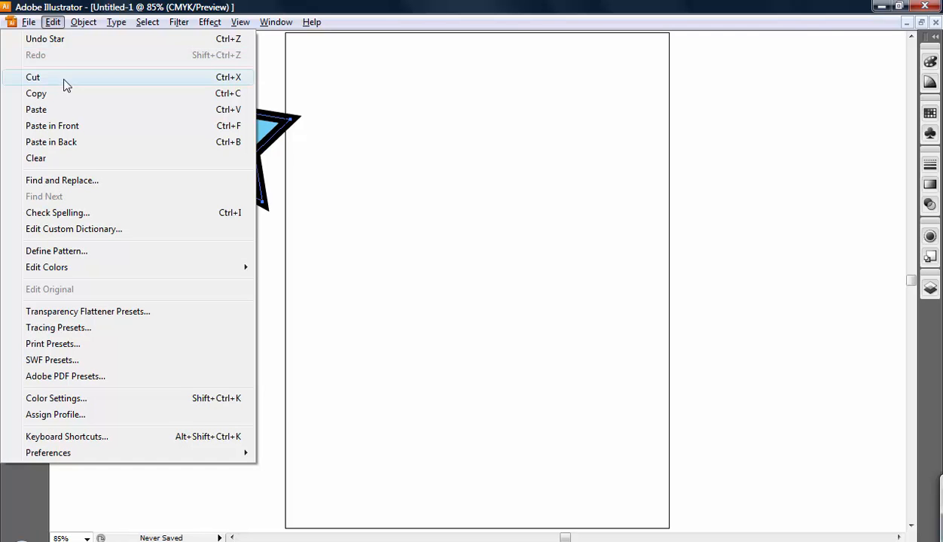
pyautogui.click(64, 77)
# Step: Paste the cut star into the middle of the page and paste a second copy to its lower right
pyautogui.click(54, 23)
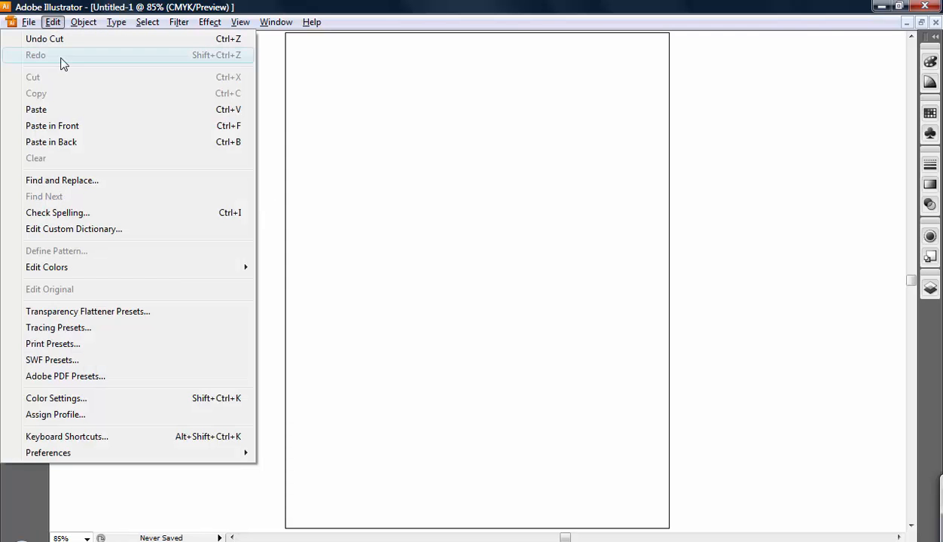
pyautogui.click(66, 110)
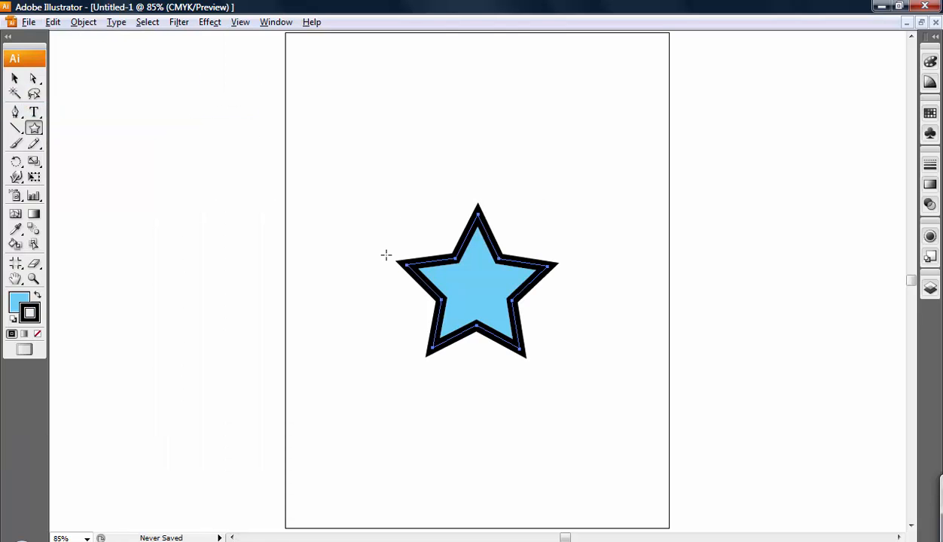
pyautogui.moveTo(714, 268); pyautogui.dragTo(578, 166)
pyautogui.click(53, 21)
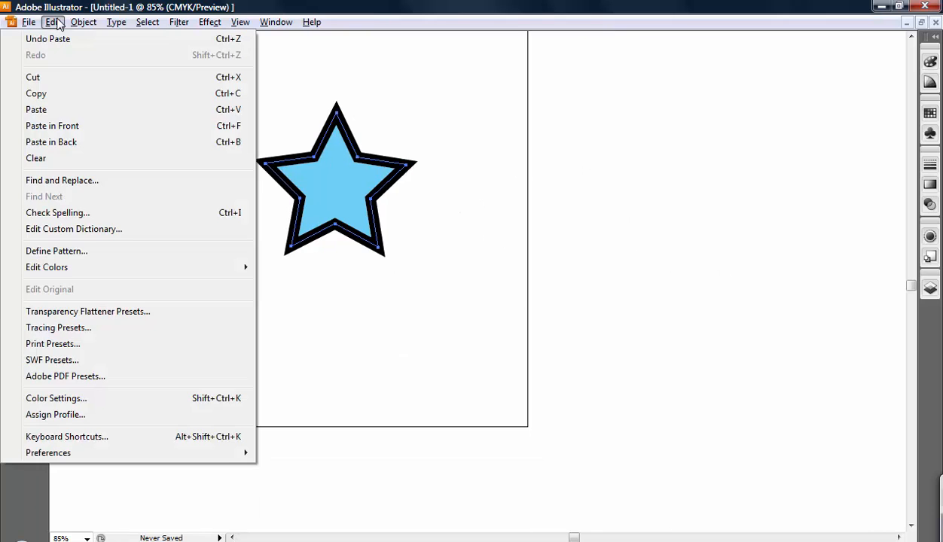
pyautogui.click(65, 109)
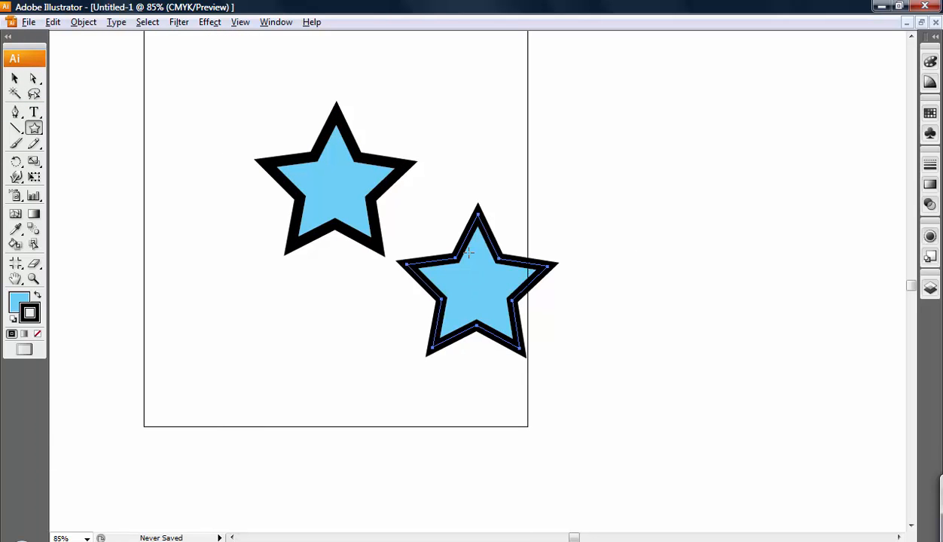
# Step: Select both pasted stars and delete them
pyautogui.click(14, 77)
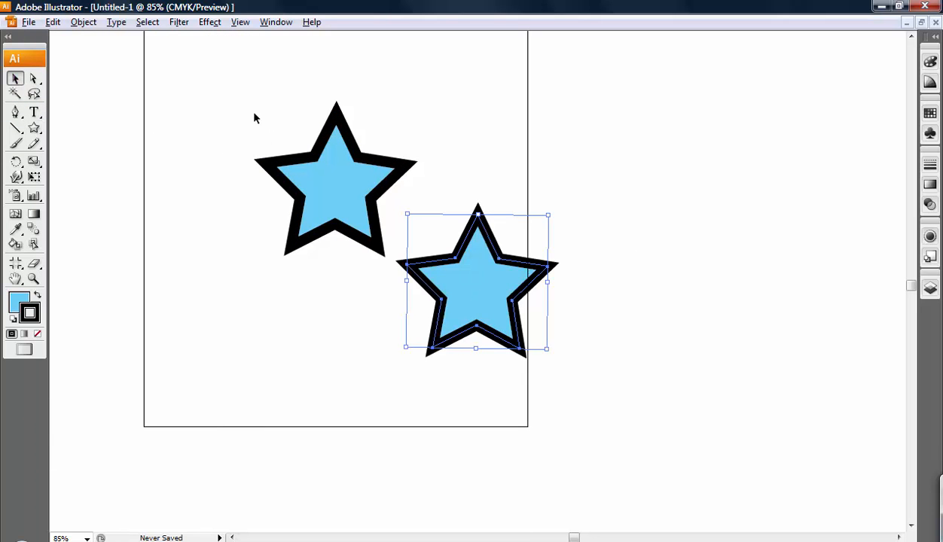
pyautogui.hotkey('ctrl', 'a')
pyautogui.press('Delete')
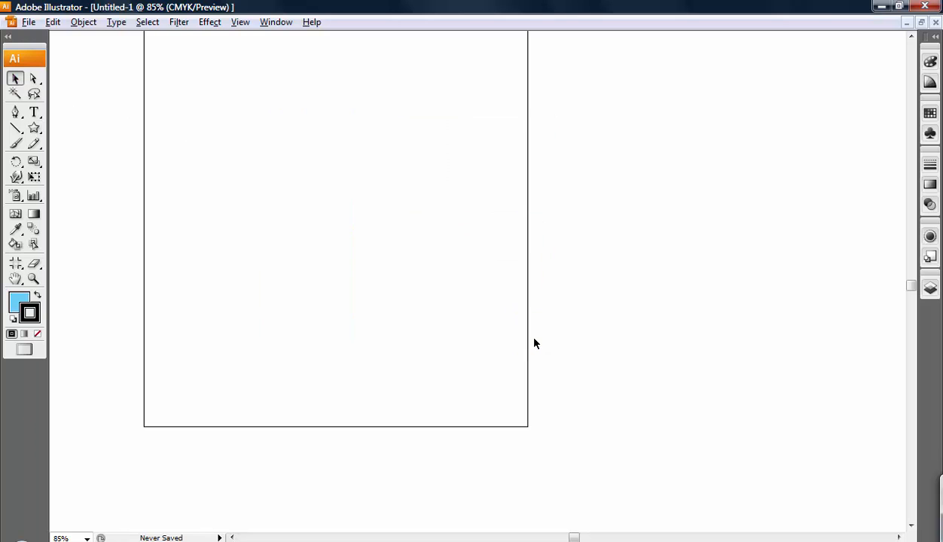
# Step: Fit the page in the window and paste the cut star at its original position with Paste in Front
pyautogui.hotkey('ctrl', '0')
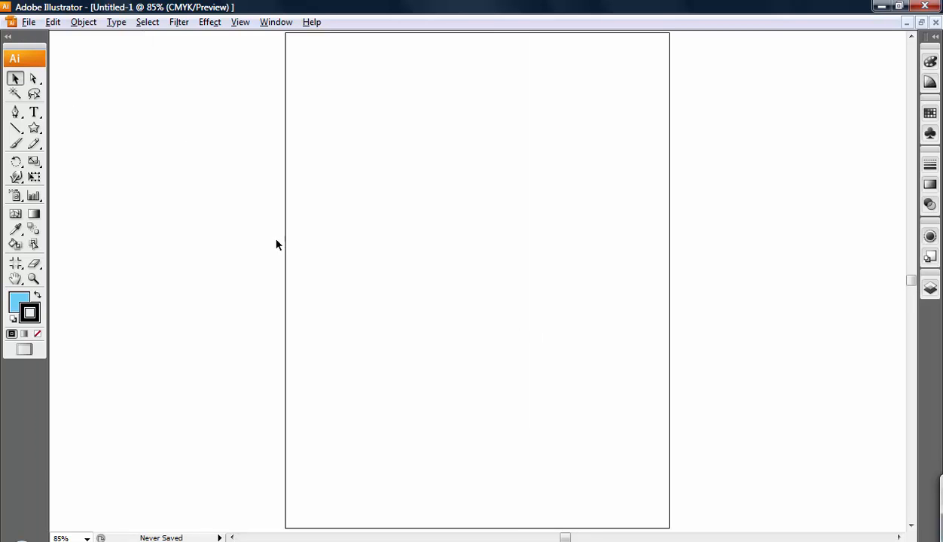
pyautogui.click(53, 22)
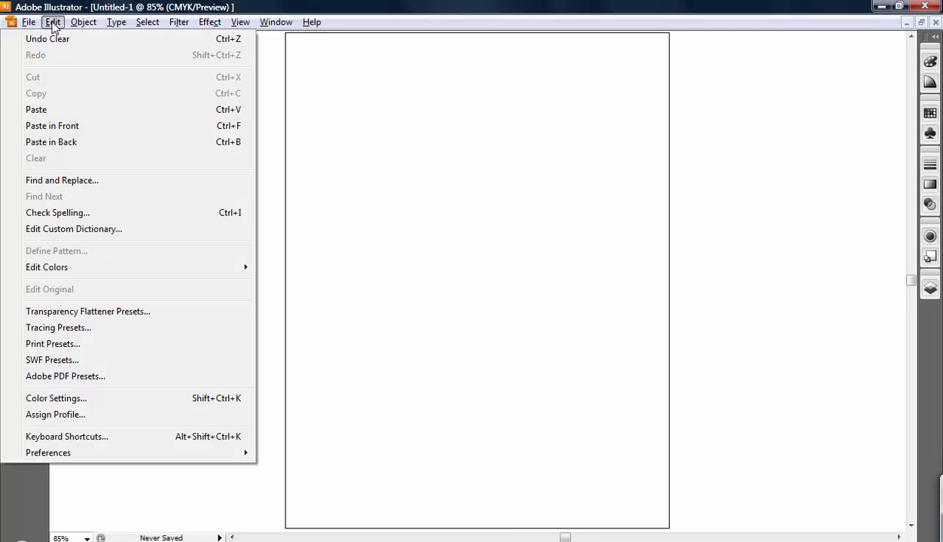
pyautogui.click(80, 123)
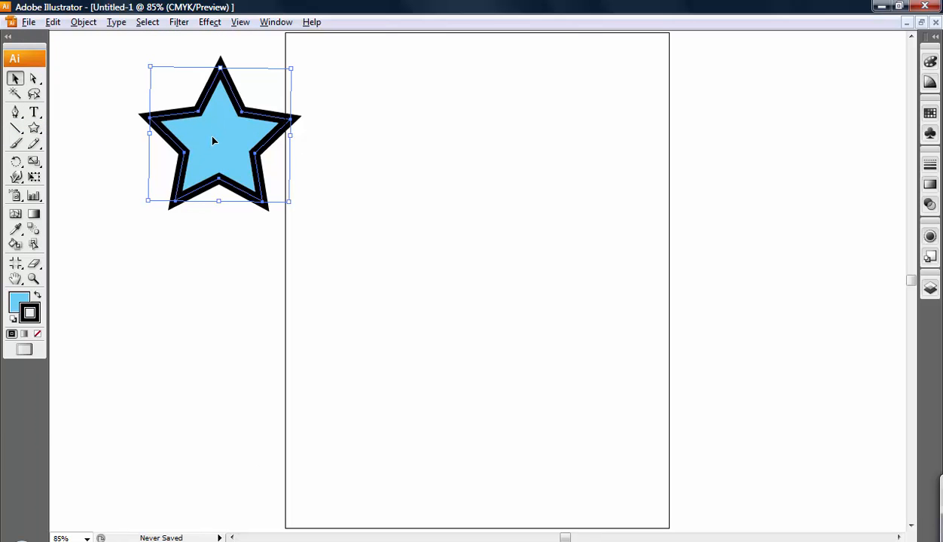
# Step: Paste another copy of the cut star at its original position with Paste in Back
pyautogui.click(53, 22)
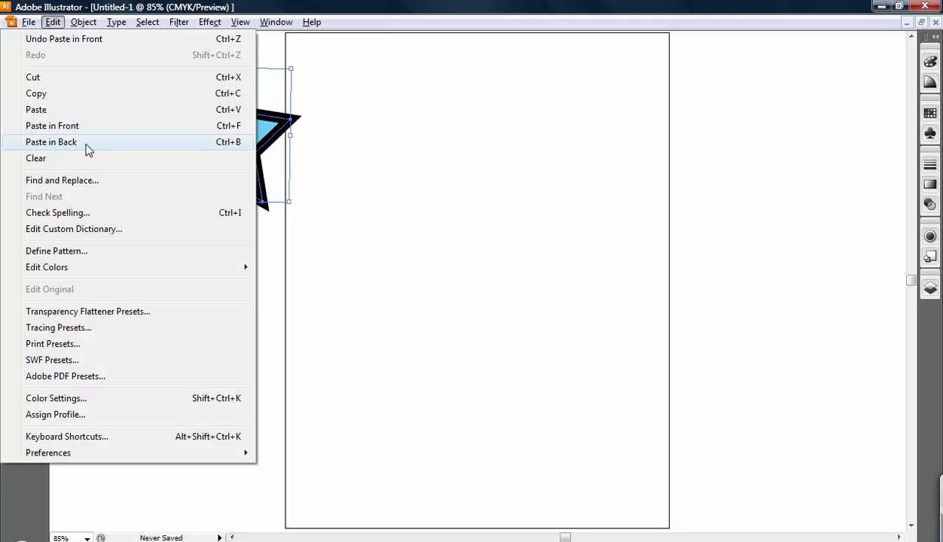